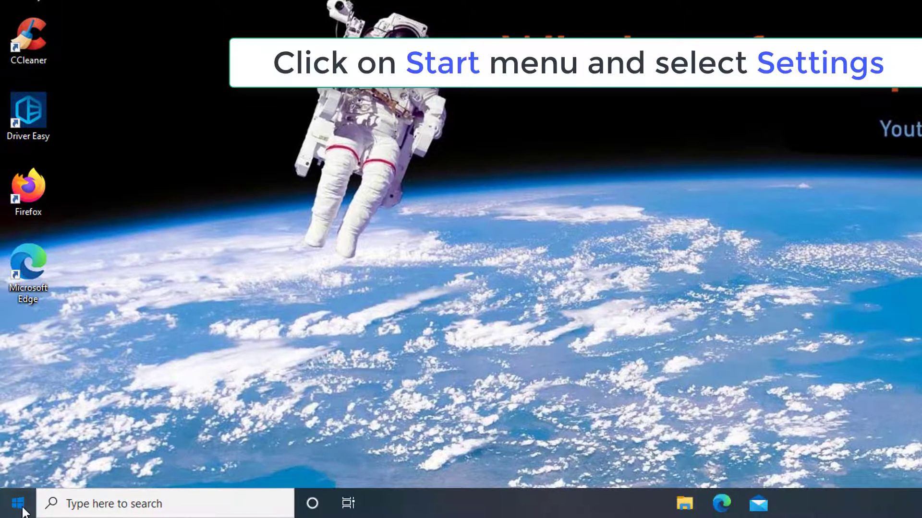
# Step: Set the Windows country or region to United States in the Time & Language settings
pyautogui.click(11, 509)
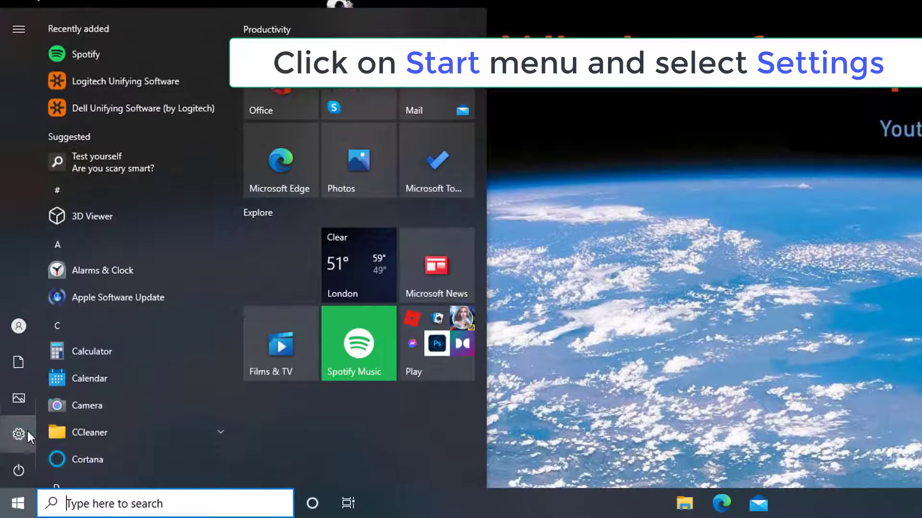
pyautogui.moveTo(27, 435)
pyautogui.click(103, 435)
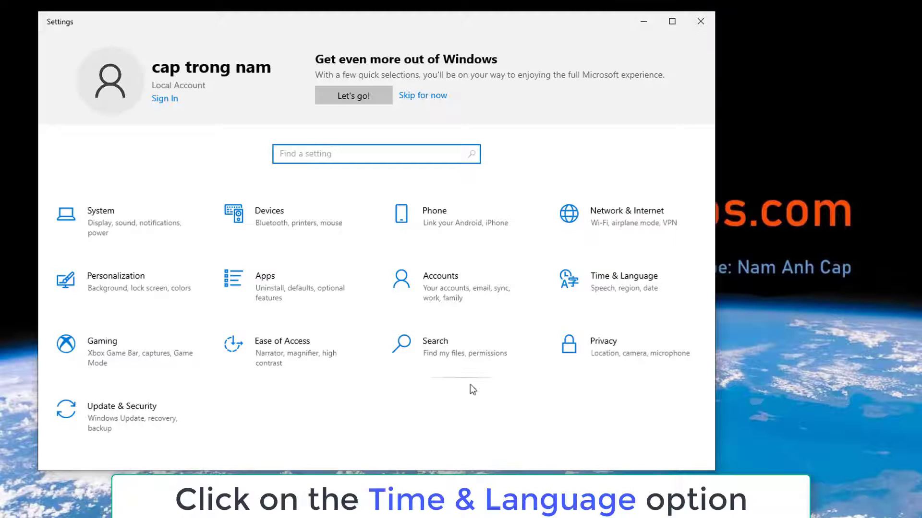
pyautogui.click(626, 285)
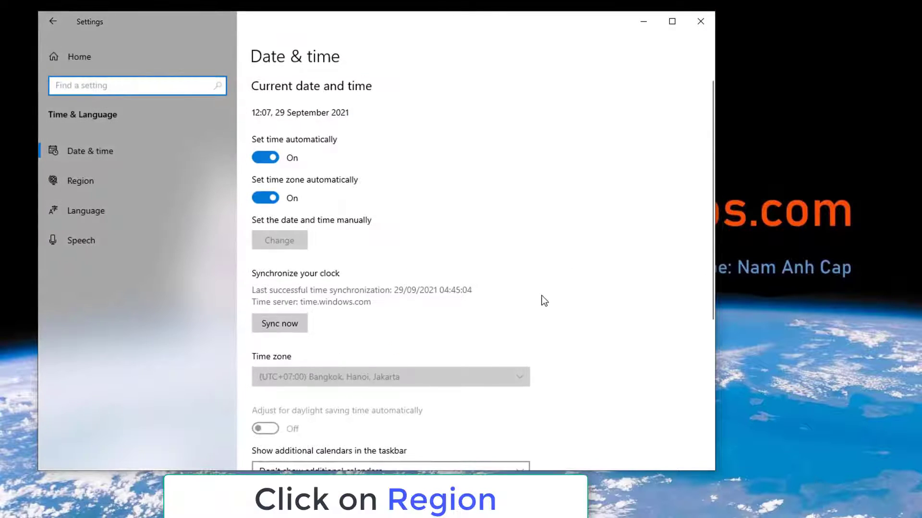
pyautogui.click(134, 179)
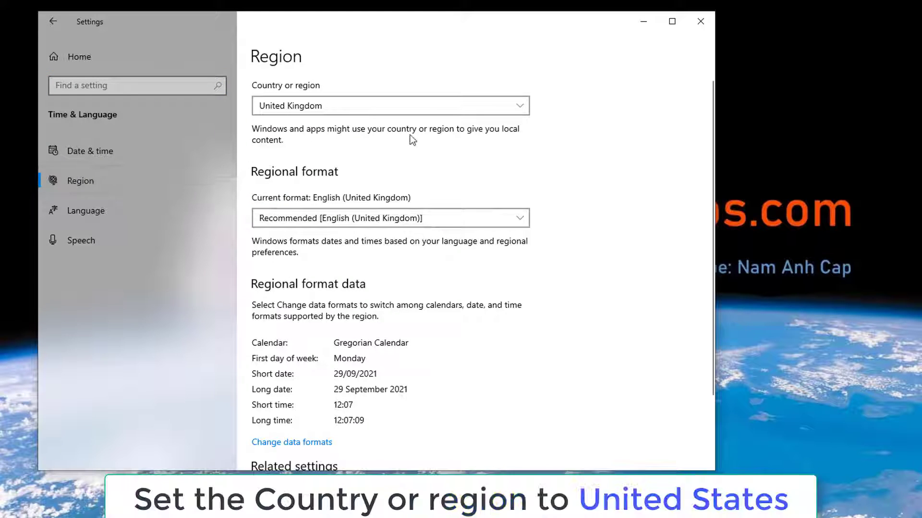
pyautogui.click(428, 105)
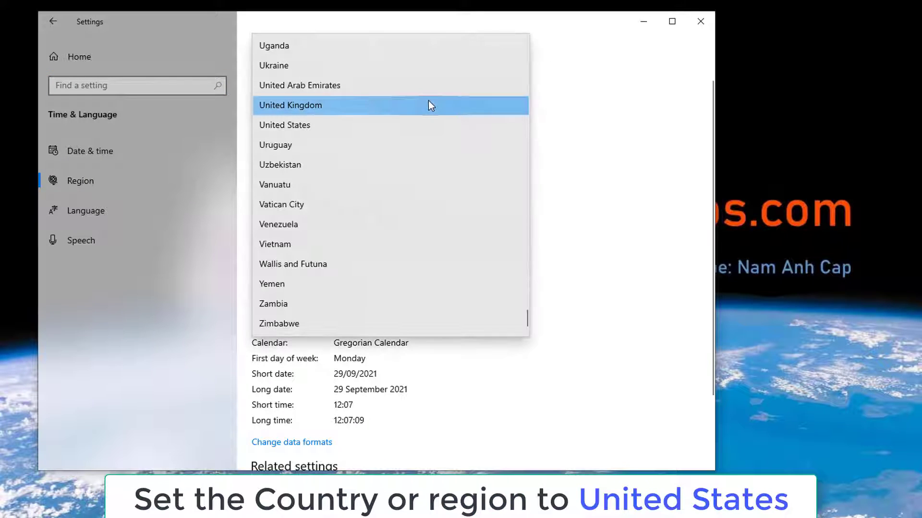
pyautogui.click(322, 125)
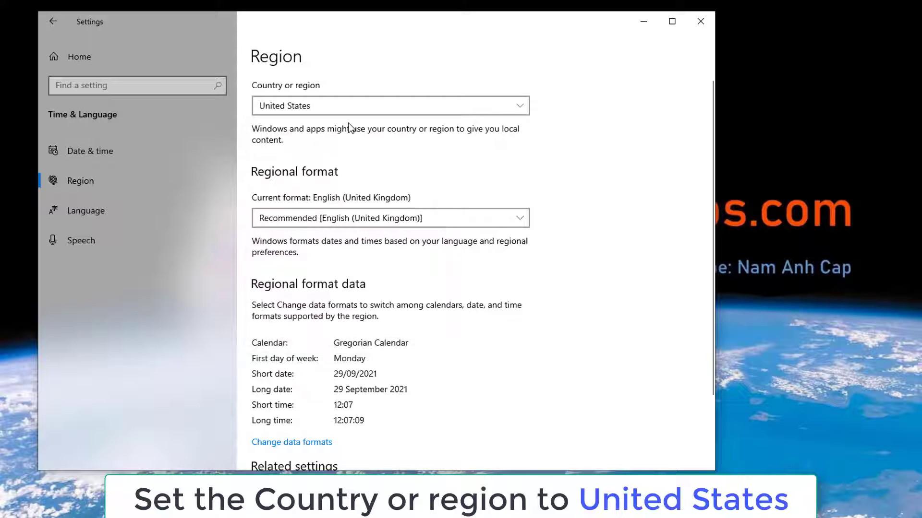
# Step: In the language settings, start adding a preferred language, search for "english" and choose English (United States)
pyautogui.click(144, 211)
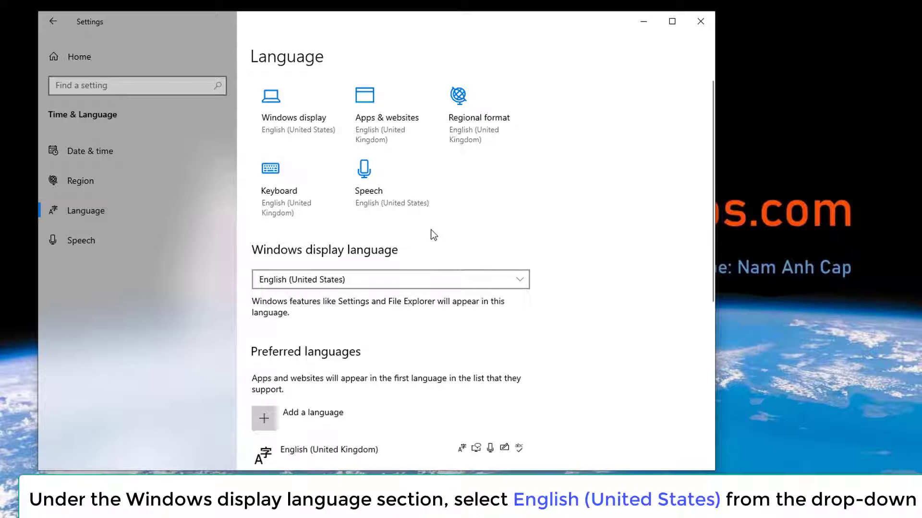
pyautogui.scroll(-3, 432, 233)
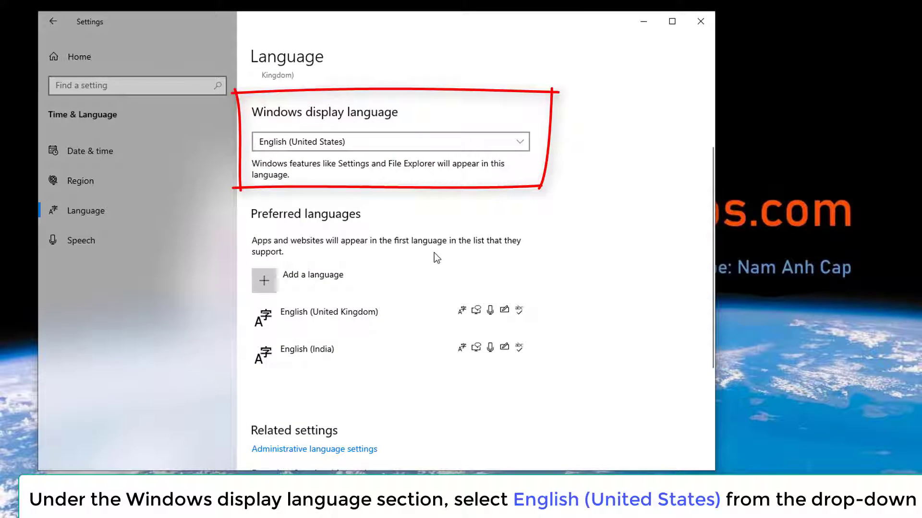
pyautogui.click(344, 280)
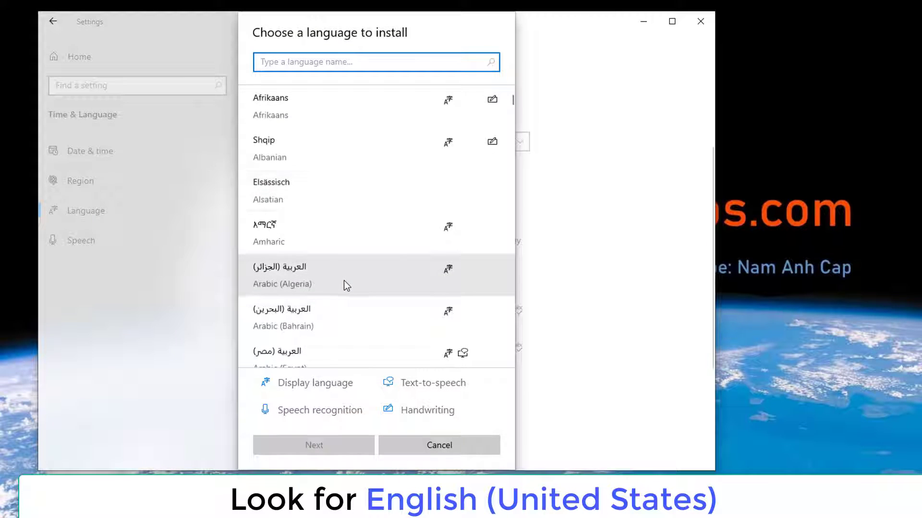
pyautogui.click(323, 64)
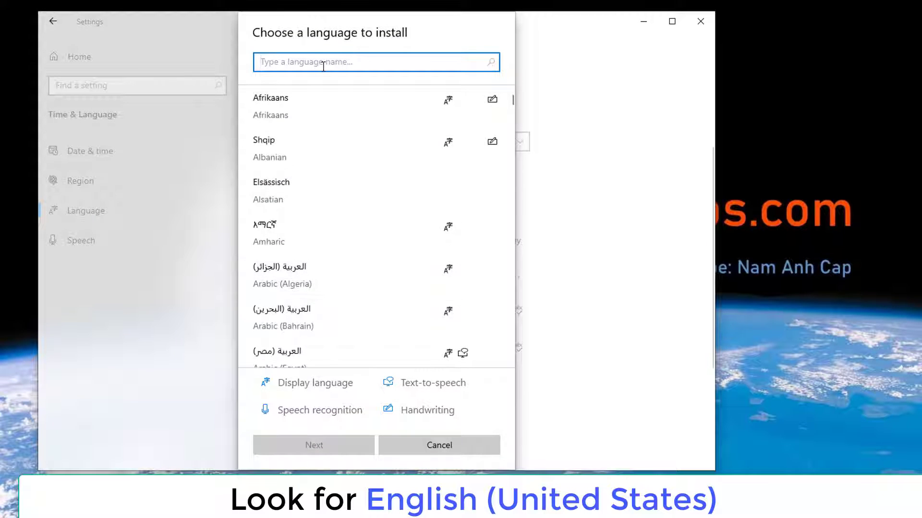
pyautogui.write('english')
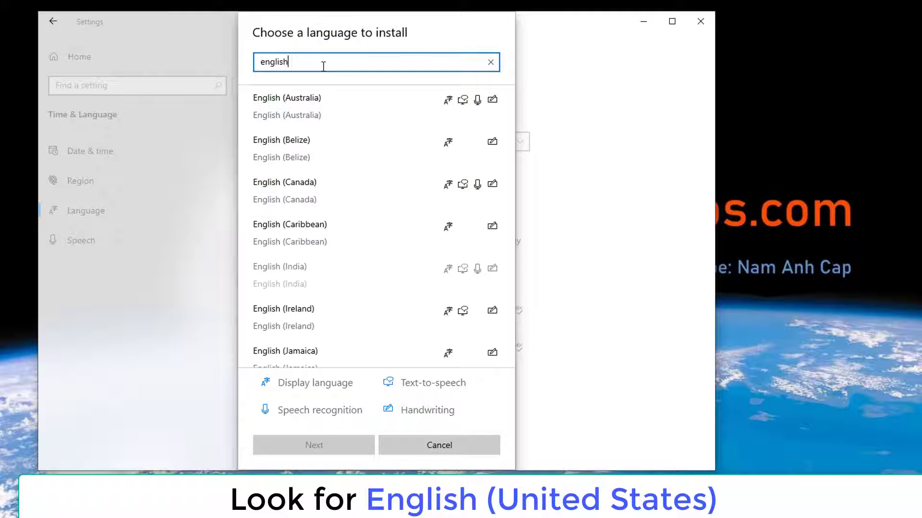
pyautogui.scroll(-6, 368, 183)
pyautogui.scroll(-3, 368, 287)
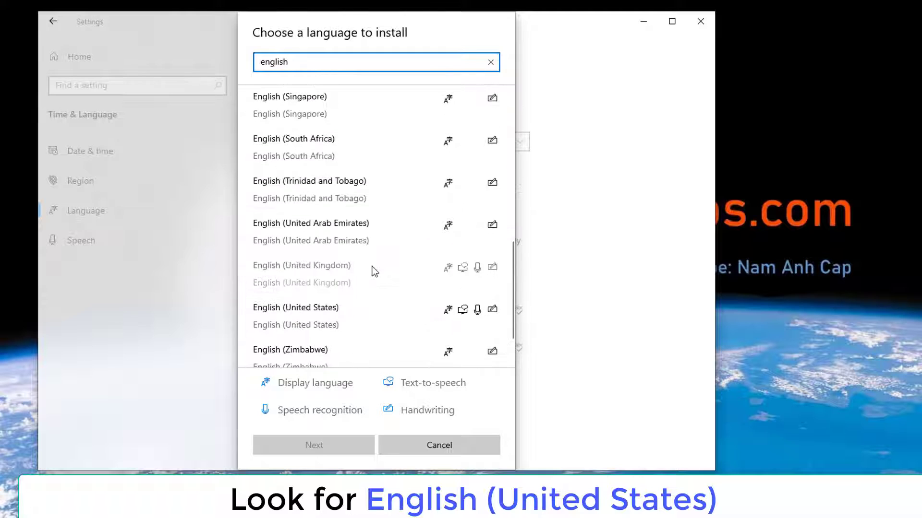
pyautogui.scroll(-1, 360, 283)
pyautogui.click(382, 278)
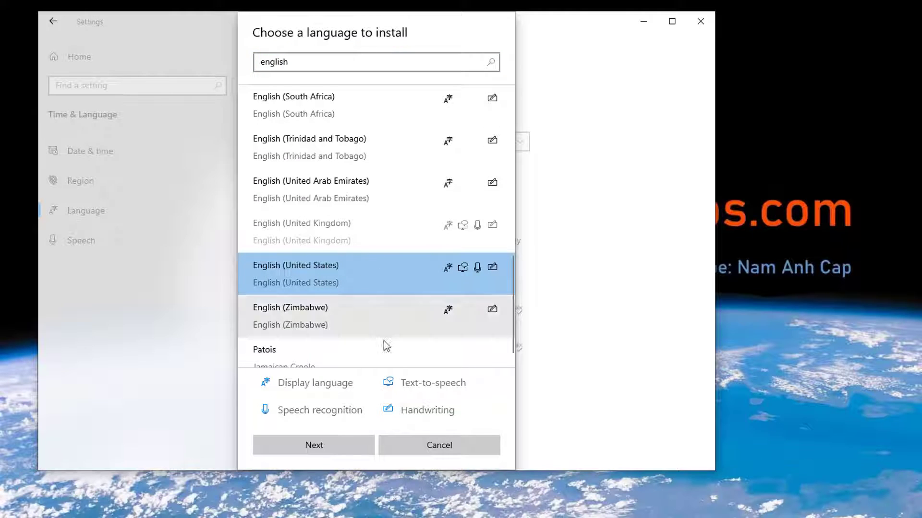
# Step: Install English (United States) as the Windows display language, keeping its language pack, text-to-speech, speech recognition and handwriting features
pyautogui.click(342, 445)
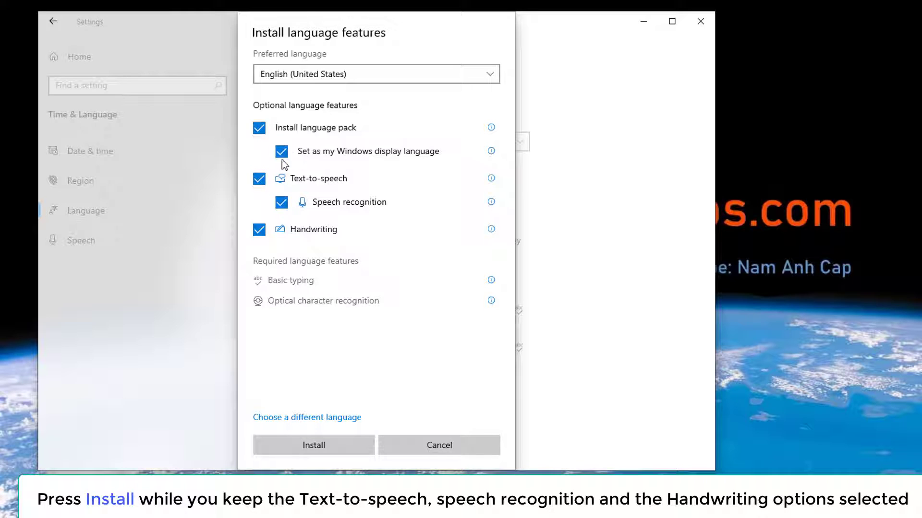
pyautogui.click(342, 441)
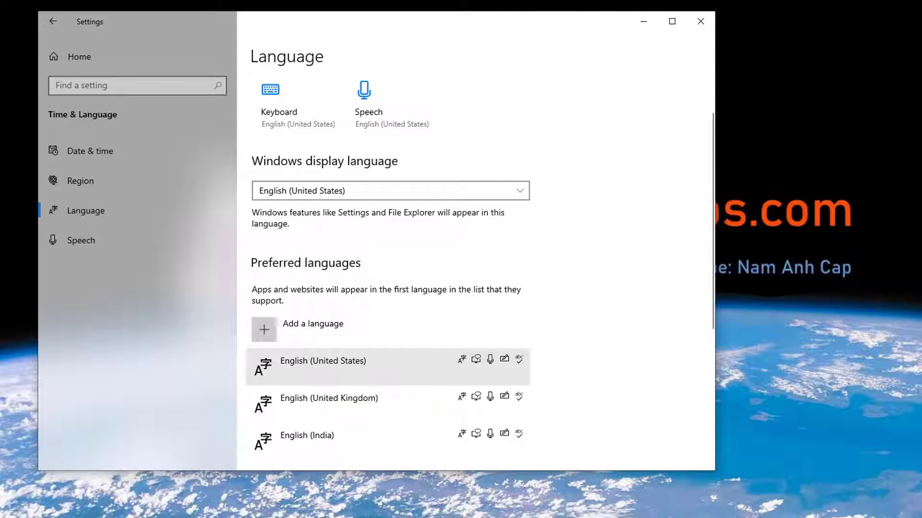
pyautogui.click(323, 364)
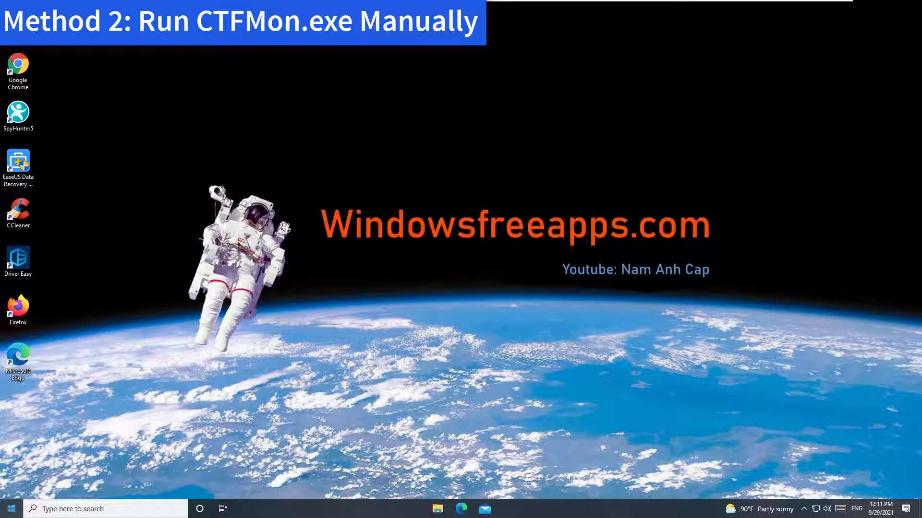
# Step: Launch C:\Windows\System32\ctfmon.exe through the Run dialog
pyautogui.rightClick(11, 509)
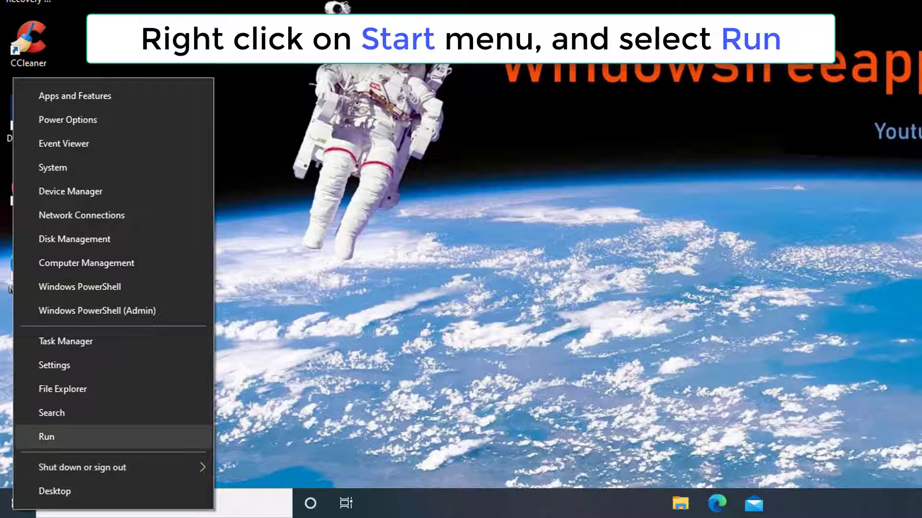
pyautogui.press('Return')
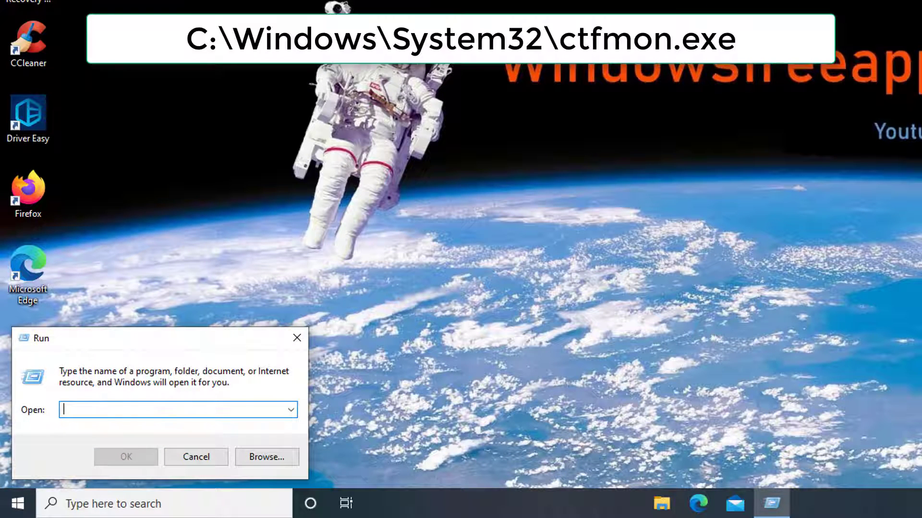
pyautogui.write('C:\\Windows\\System32\\ctfmon.exe')
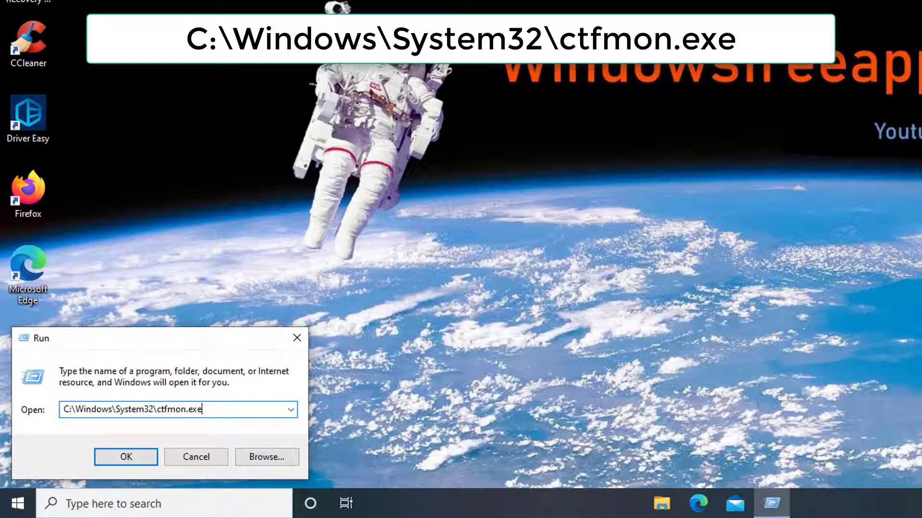
pyautogui.press('Return')
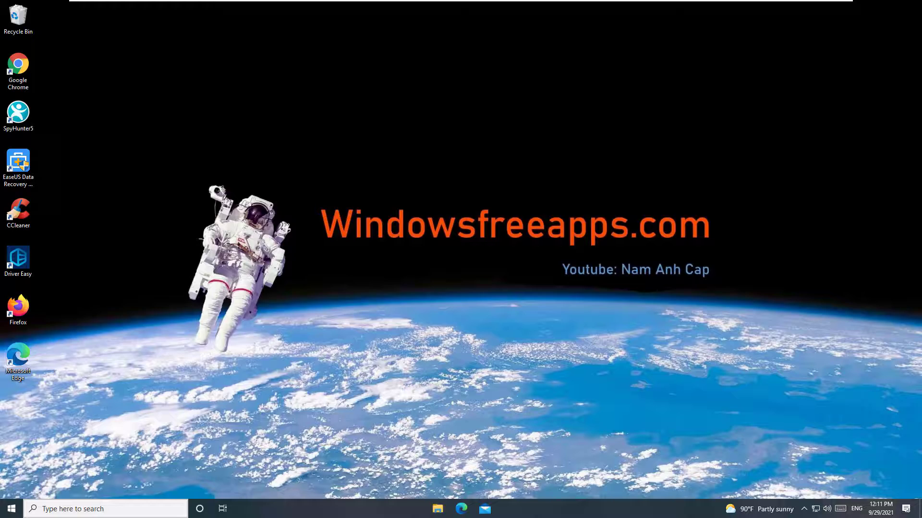
# Step: Search Windows for "regedit" and open Registry Editor, allowing it to make changes
pyautogui.press('super+s')
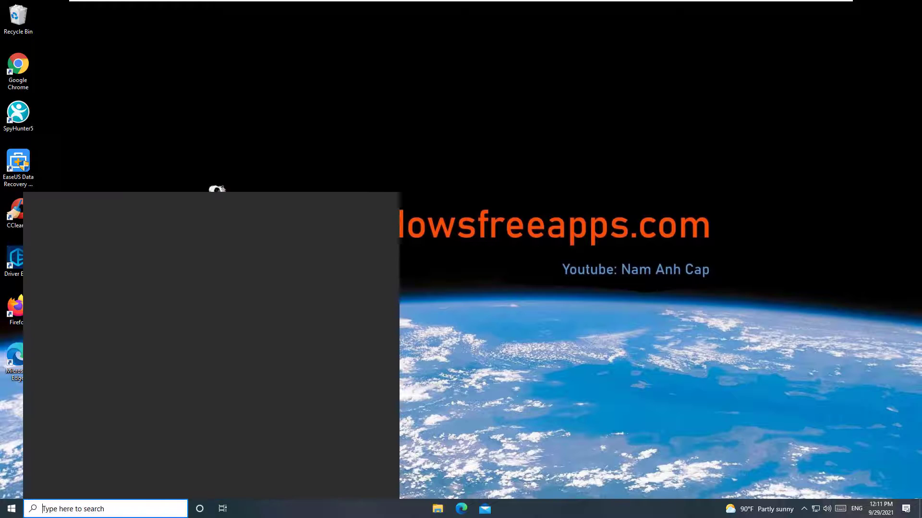
pyautogui.write('regedit')
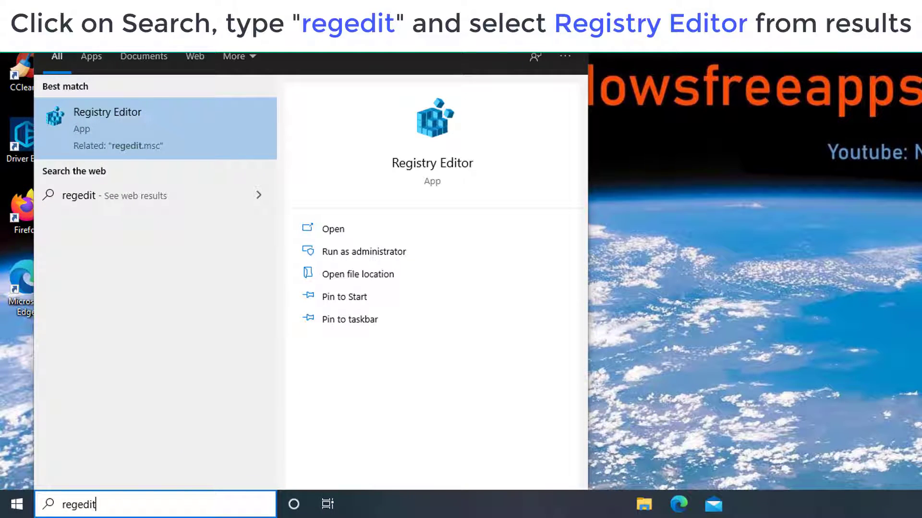
pyautogui.press('Return')
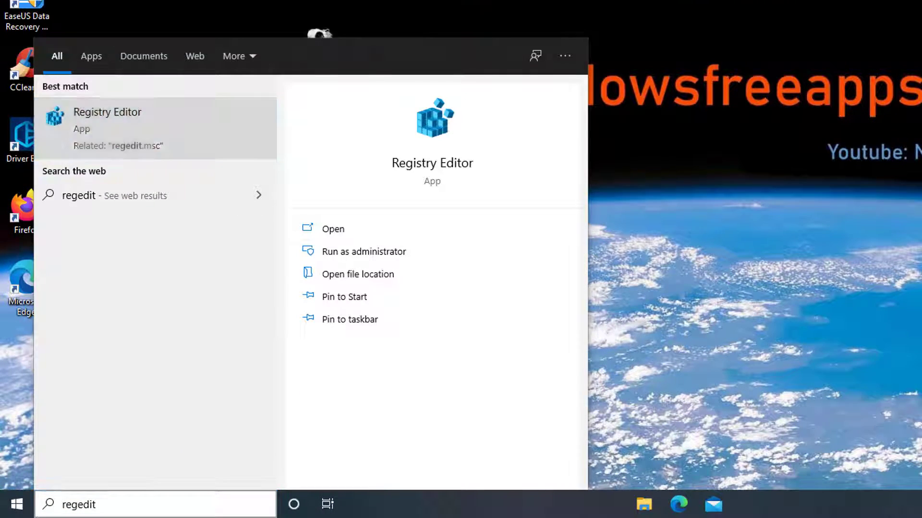
pyautogui.press('Left')
pyautogui.press('Return')
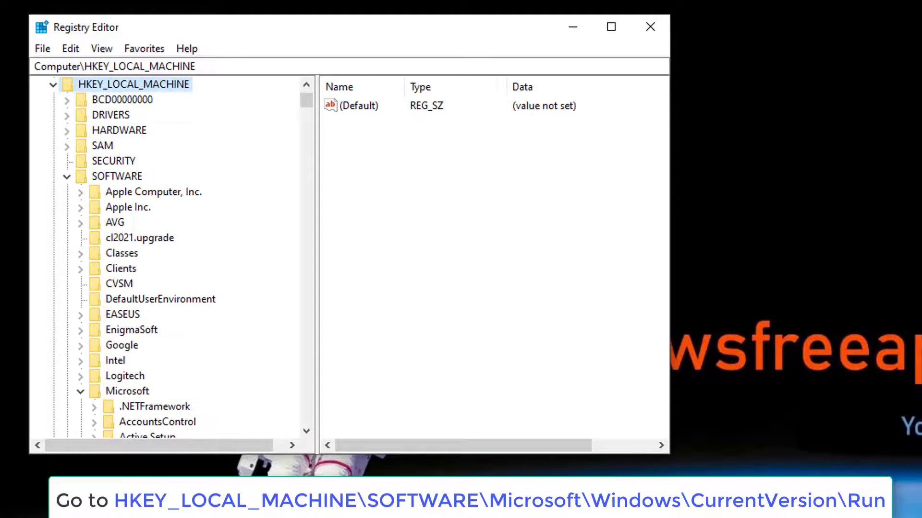
# Step: Open the registry key HKEY_LOCAL_MACHINE\SOFTWARE\Microsoft\Windows\CurrentVersion\Run
pyautogui.click(146, 139)
pyautogui.click(125, 131)
pyautogui.scroll(-1, 153, 177)
pyautogui.click(127, 345)
pyautogui.scroll(-20, 168, 259)
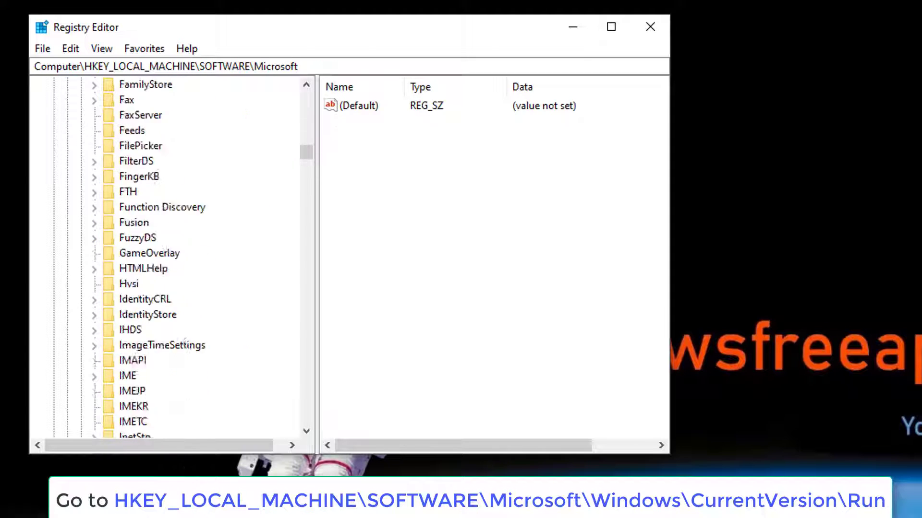
pyautogui.click(140, 161)
pyautogui.click(165, 238)
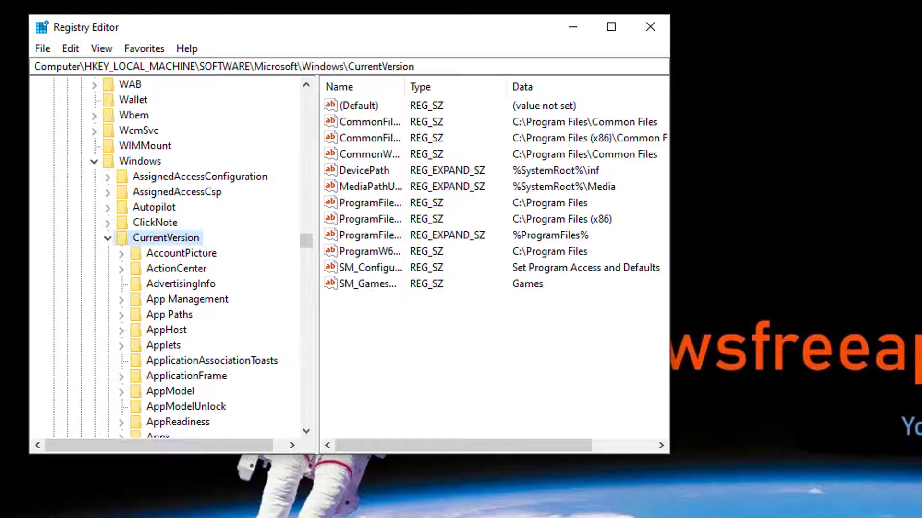
pyautogui.scroll(-12, 168, 260)
pyautogui.scroll(4, 168, 259)
pyautogui.scroll(12, 168, 260)
pyautogui.scroll(-20, 168, 259)
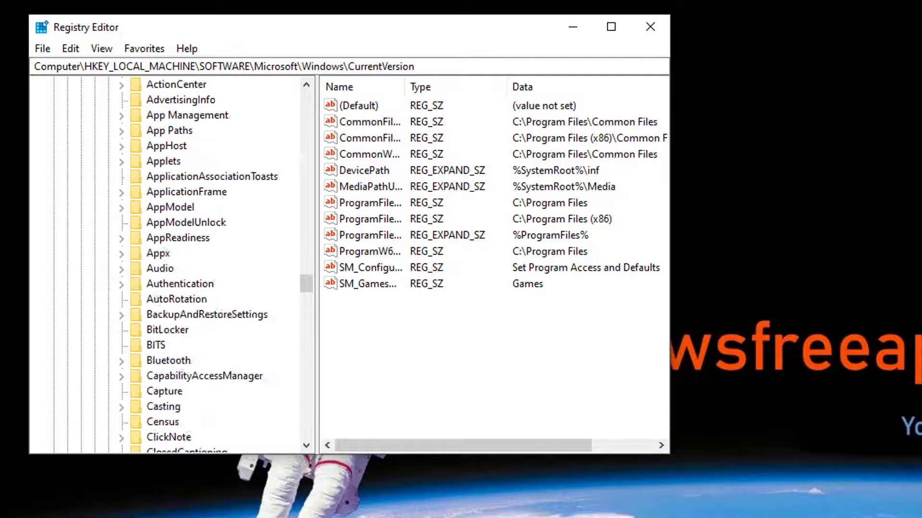
pyautogui.click(155, 283)
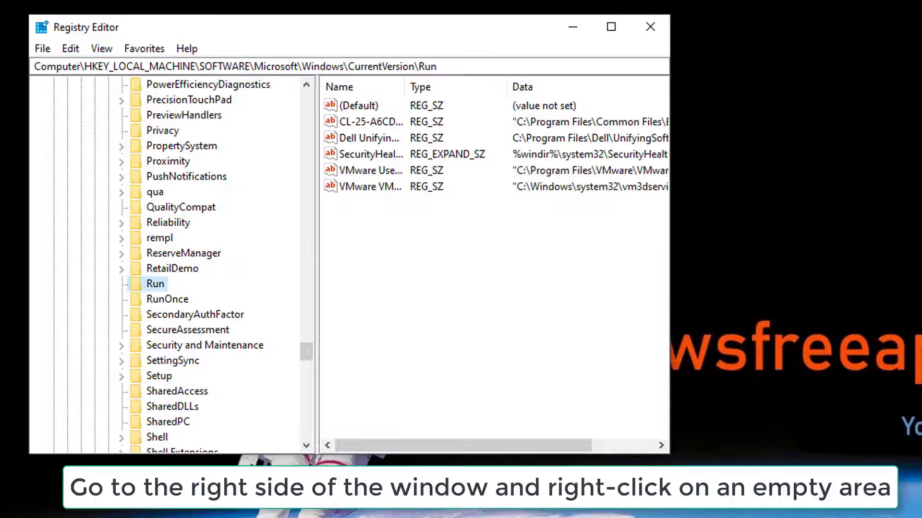
# Step: Create a new string value named ctfmon in the Run key
pyautogui.rightClick(425, 239)
pyautogui.moveTo(464, 249)
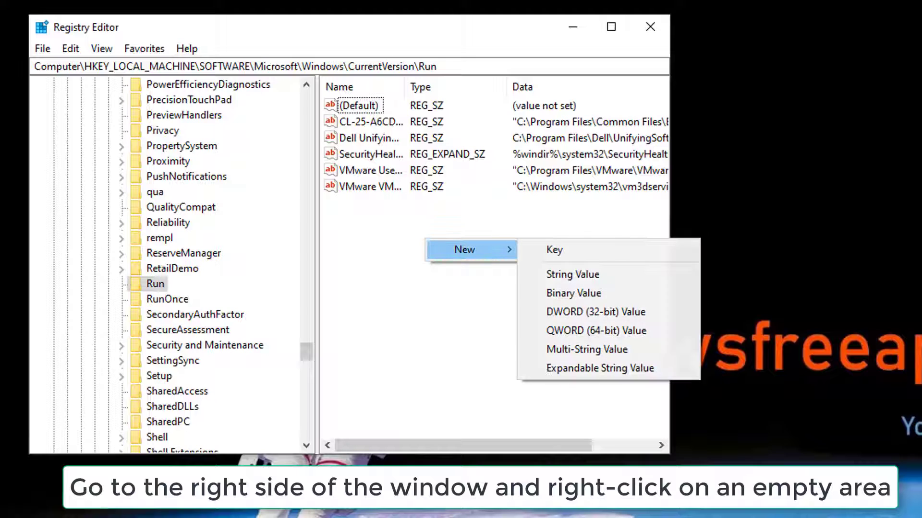
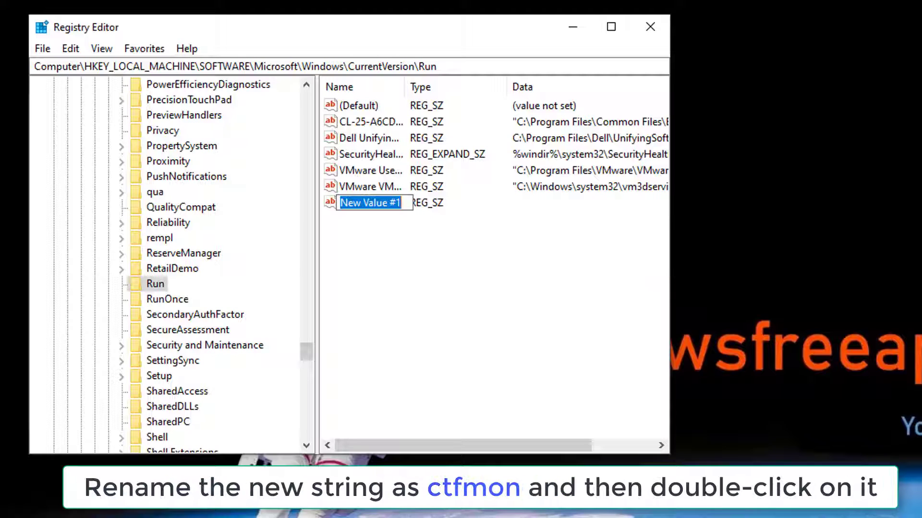
pyautogui.write('ctfmon')
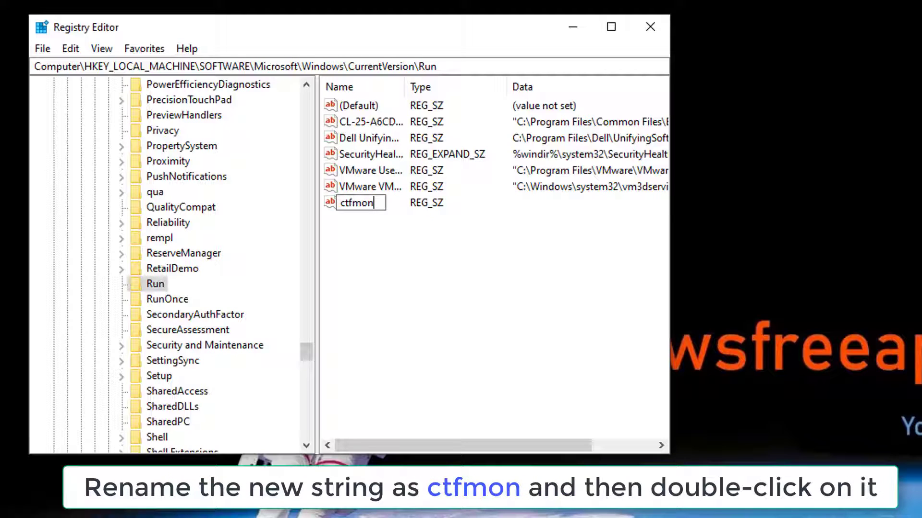
pyautogui.press('Return')
# Step: Set the ctfmon value's data to C:\Windows\System32\ctfmon.exe and restart the computer
pyautogui.press('Return')
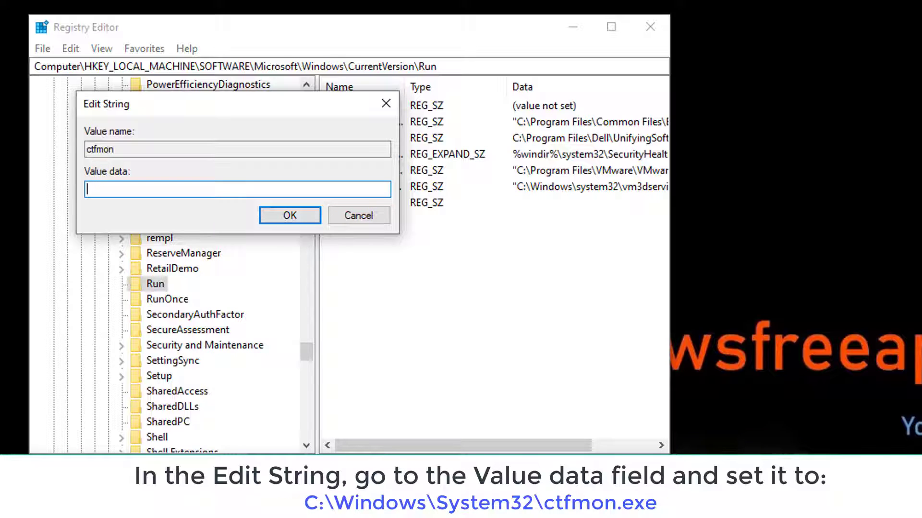
pyautogui.write('C:\\Windows\\System32\\ctfmon.exe')
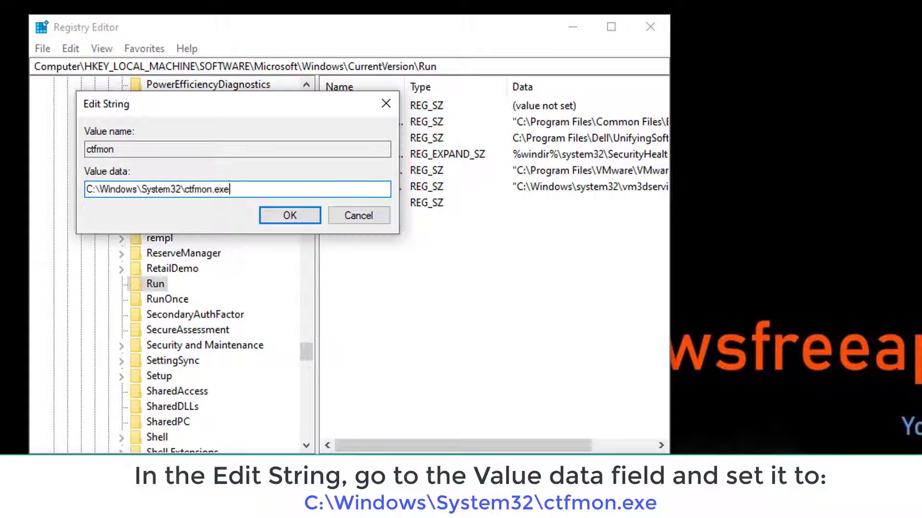
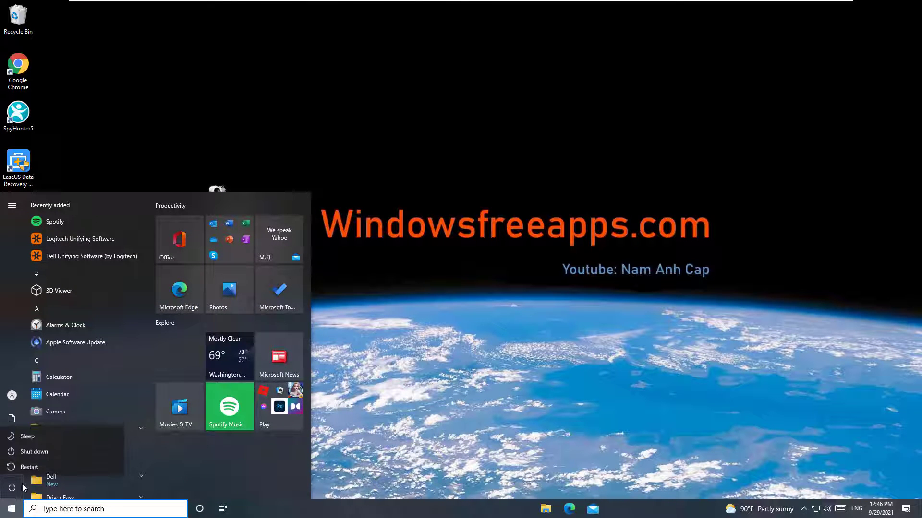
pyautogui.click(30, 464)
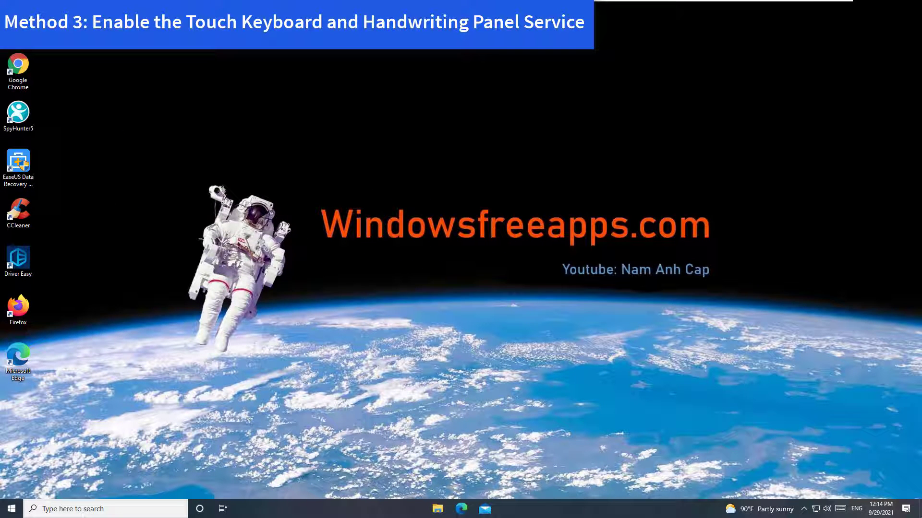
# Step: Search Windows for "services" and open the Services console
pyautogui.click(72, 509)
pyautogui.write('serv')
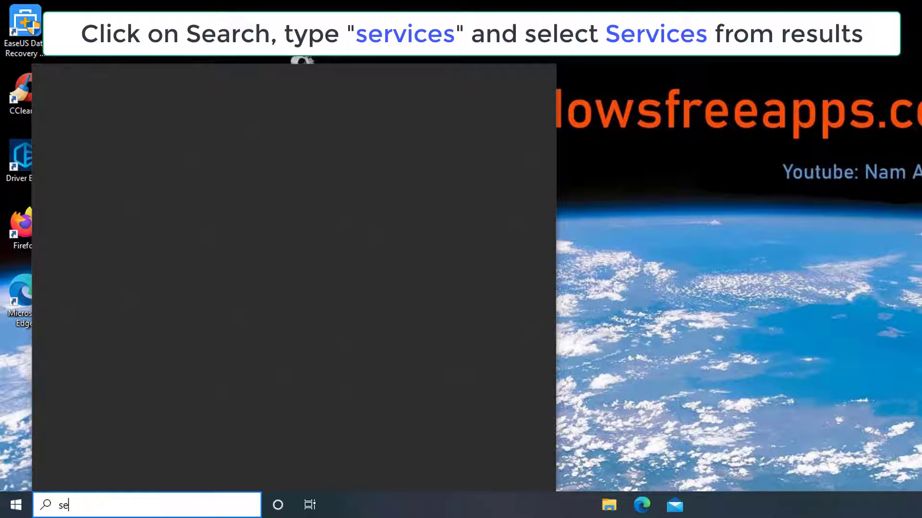
pyautogui.write('ices')
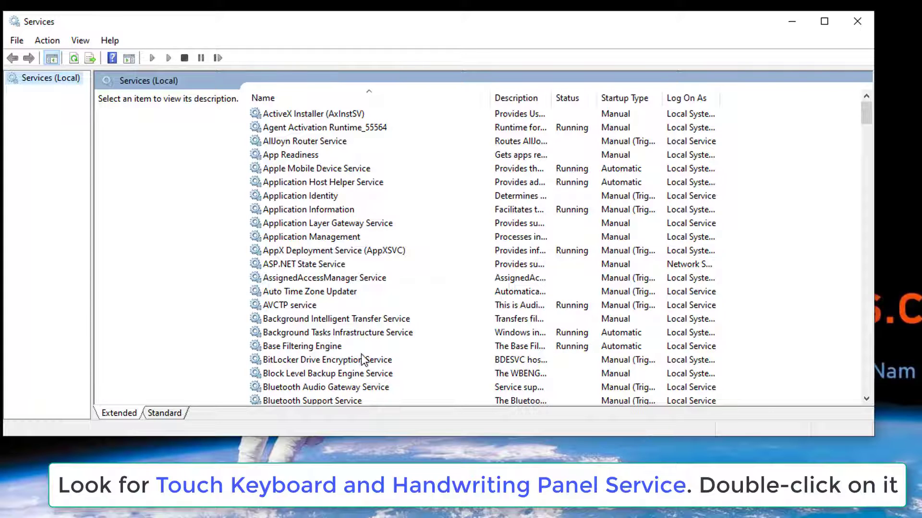
# Step: Find the Touch Keyboard and Handwriting Panel Service in the services list and open its properties
pyautogui.click(347, 347)
pyautogui.press('t')
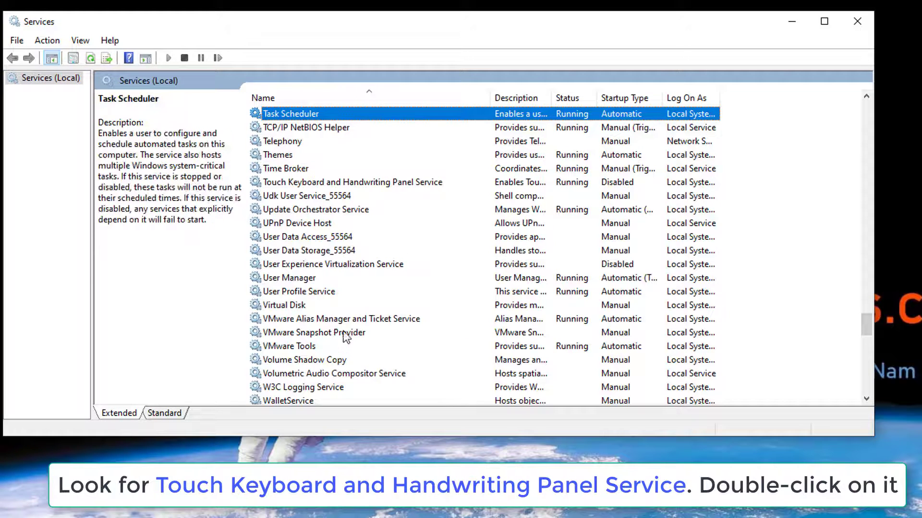
pyautogui.press('t')
pyautogui.press('t')
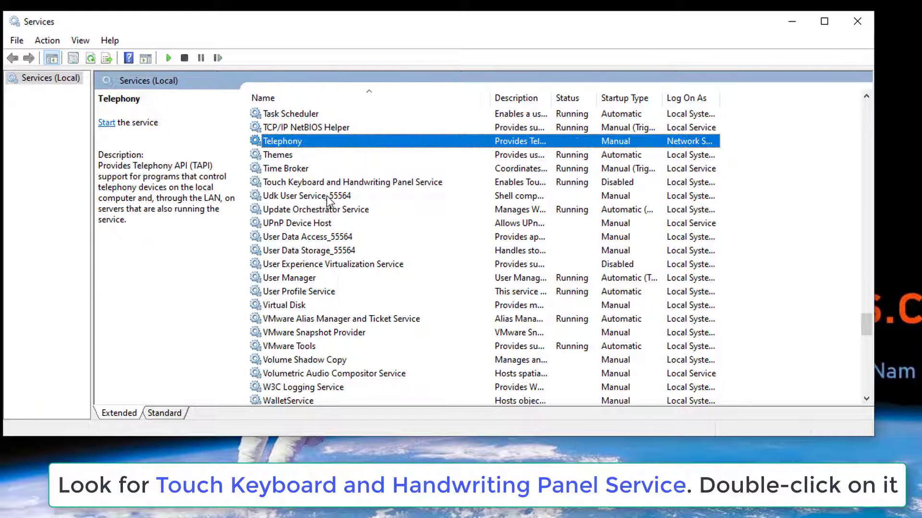
pyautogui.click(346, 184)
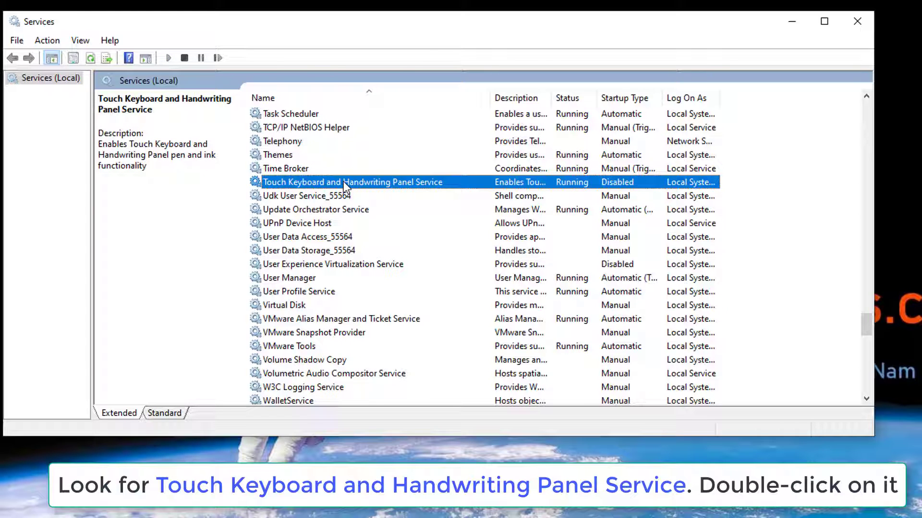
pyautogui.doubleClick(344, 185)
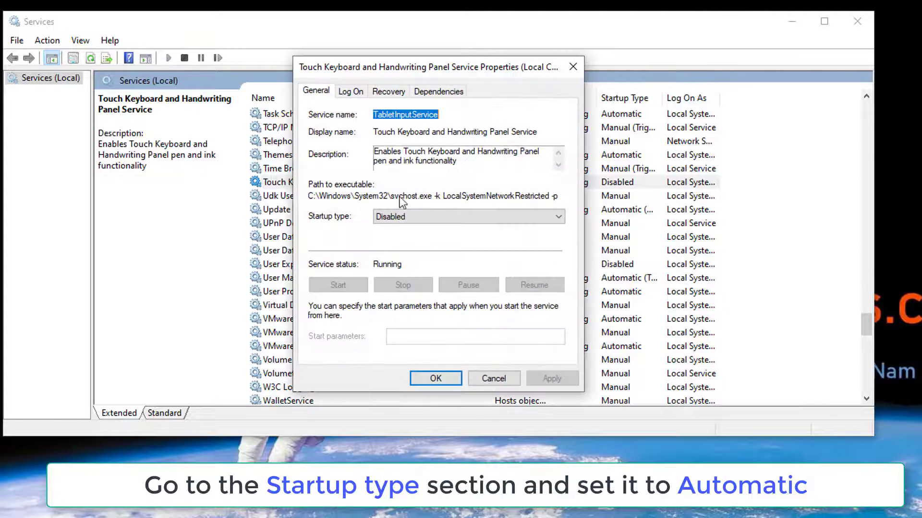
# Step: Set the service's startup type to Automatic, apply the change and close Services
pyautogui.click(432, 216)
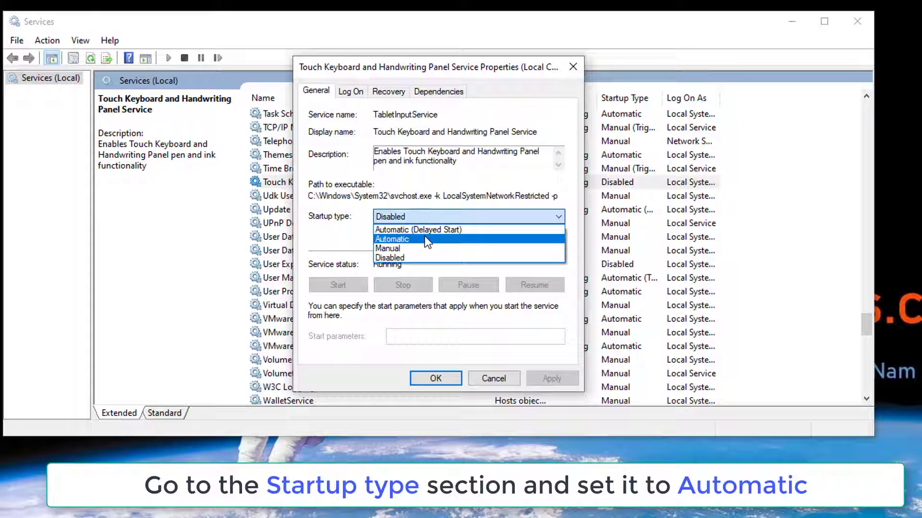
pyautogui.click(426, 238)
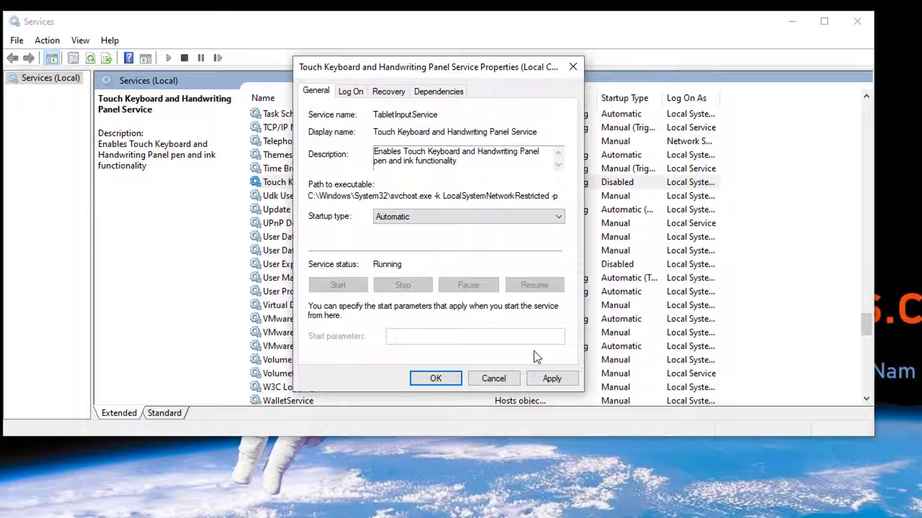
pyautogui.click(552, 379)
pyautogui.click(428, 379)
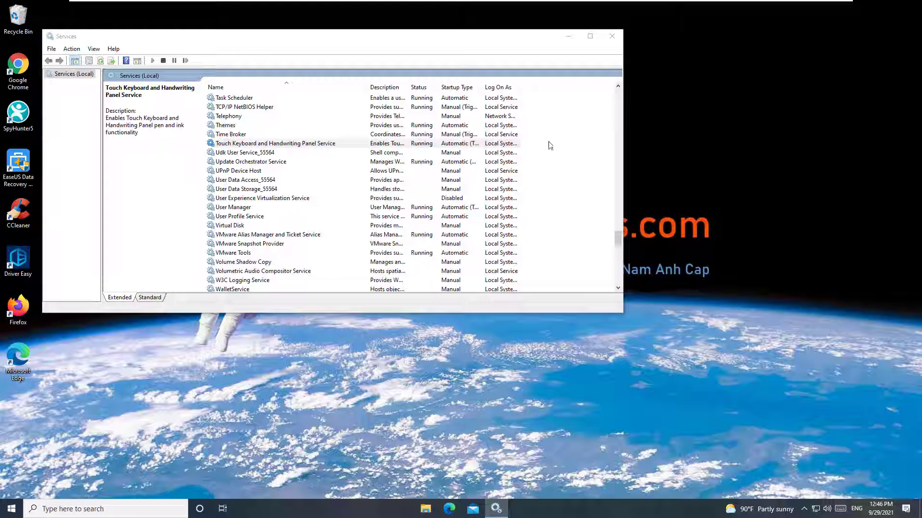
pyautogui.click(612, 36)
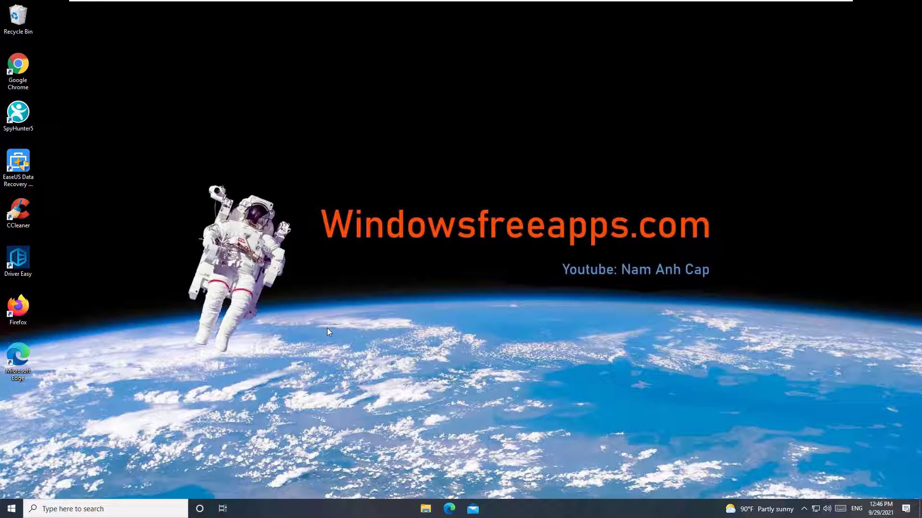
# Step: Restart the computer to put the service's new startup type into effect
pyautogui.click(12, 509)
pyautogui.click(20, 488)
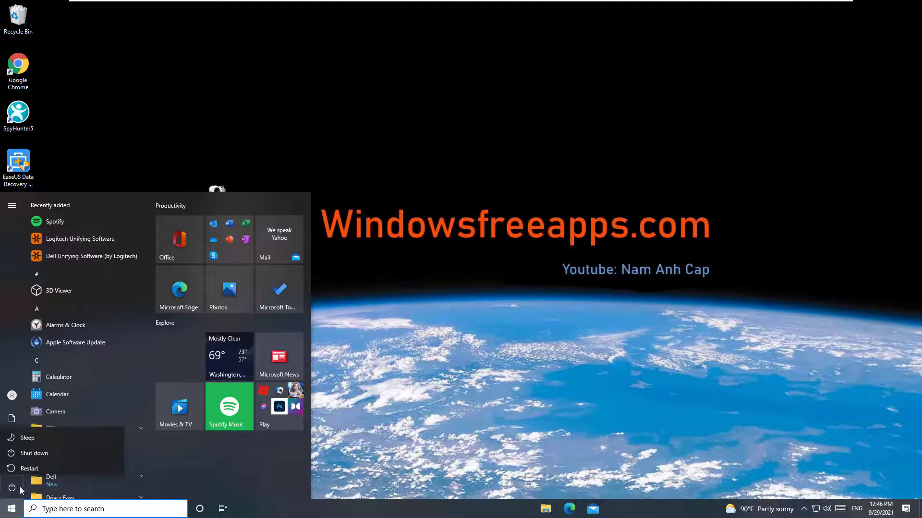
pyautogui.click(33, 467)
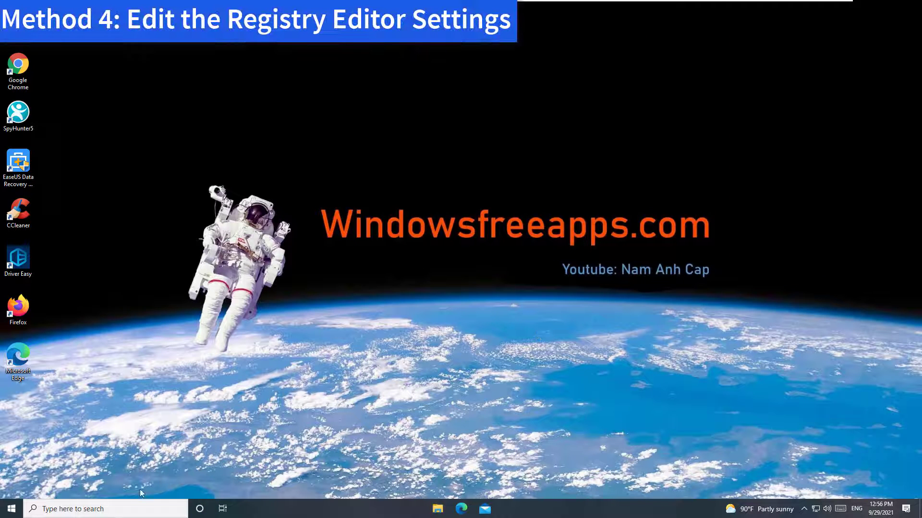
# Step: Search Windows for "regedit" and open Registry Editor, allowing it to make changes to the device
pyautogui.click(101, 510)
pyautogui.write('re')
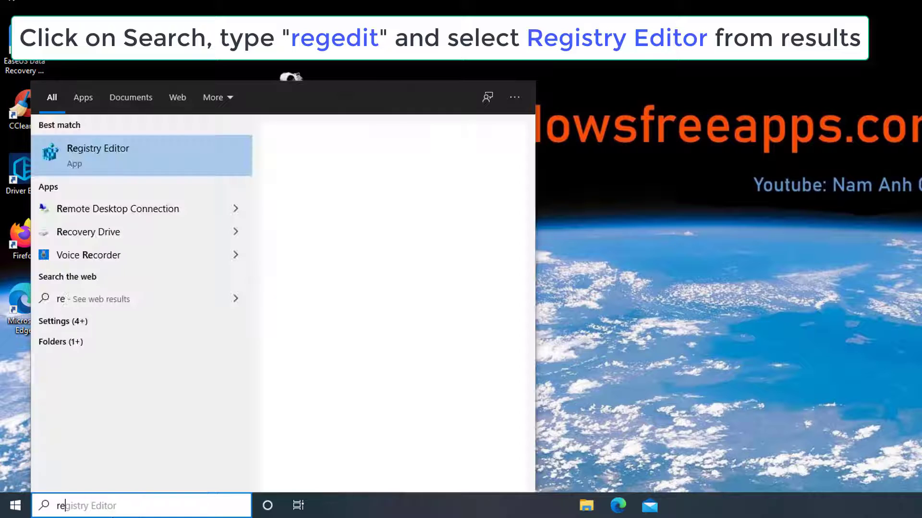
pyautogui.write('gedit')
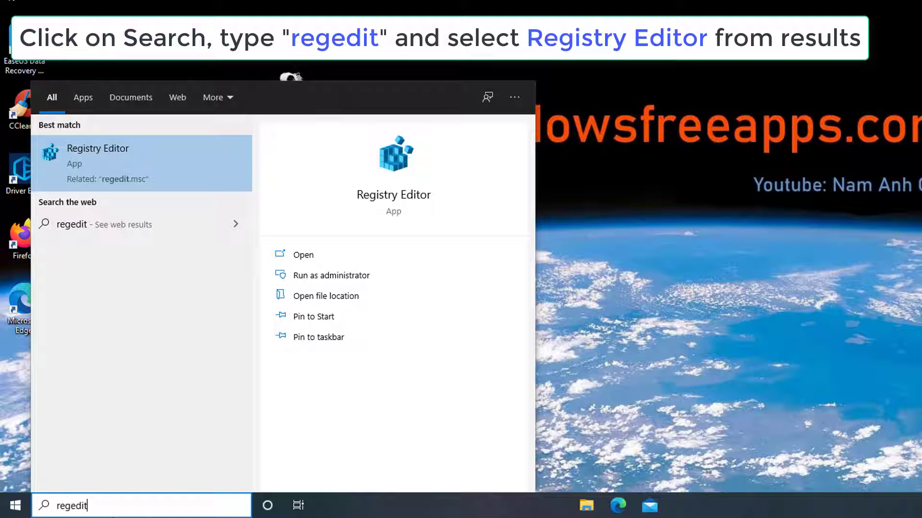
pyautogui.click(121, 159)
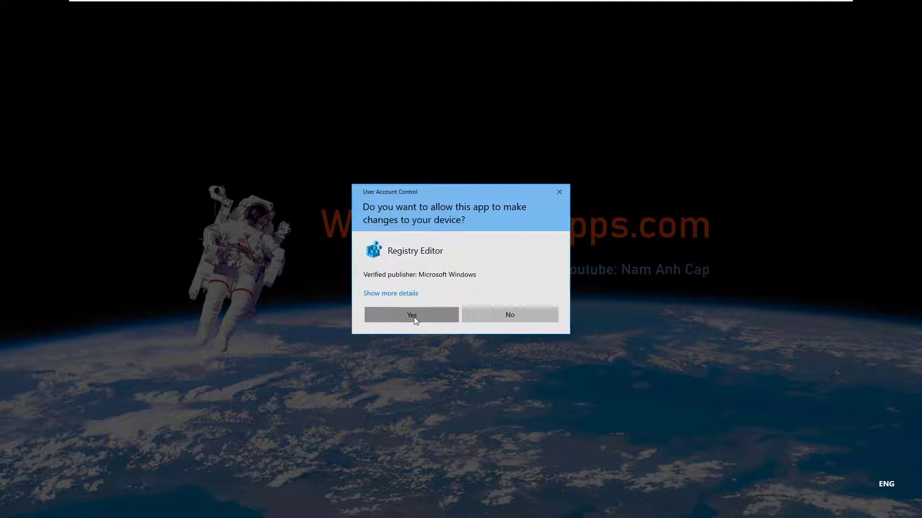
pyautogui.click(413, 315)
# Step: Open the registry key HKEY_LOCAL_MACHINE\SOFTWARE\Microsoft\Input\Settings
pyautogui.doubleClick(137, 103)
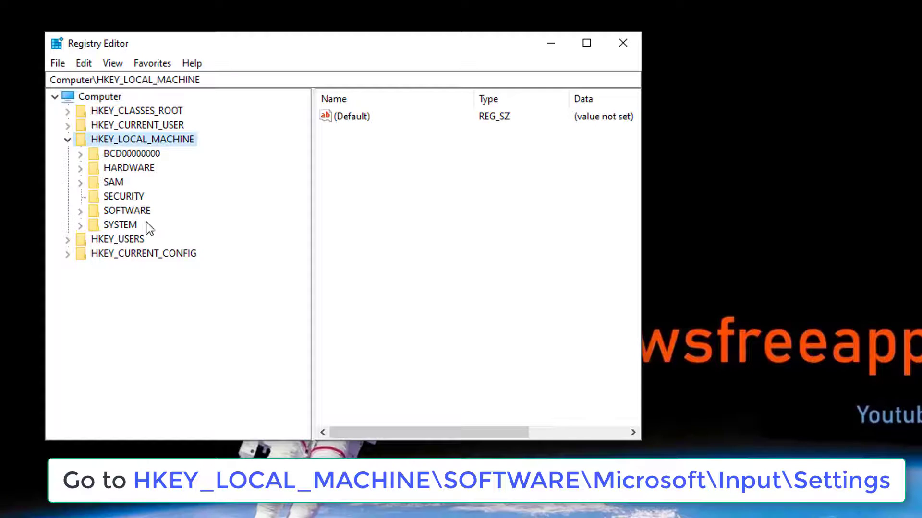
pyautogui.click(123, 147)
pyautogui.scroll(-5, 192, 288)
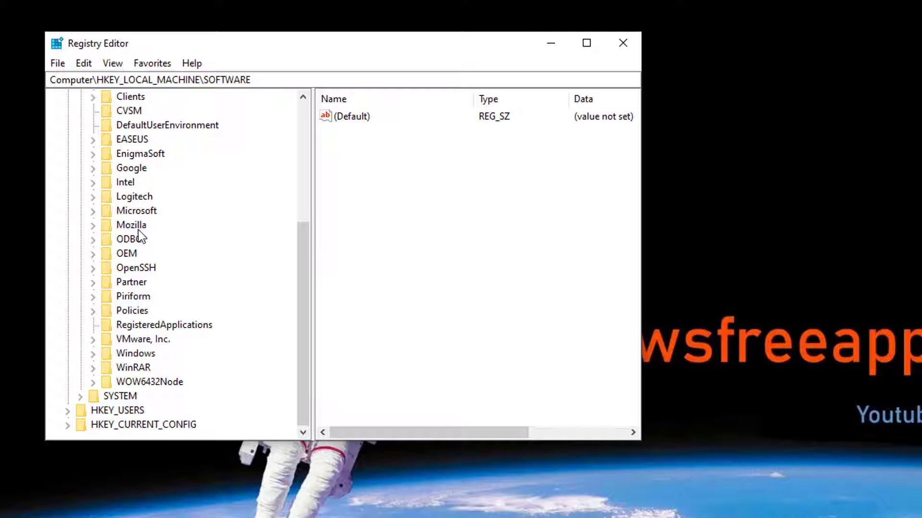
pyautogui.doubleClick(136, 211)
pyautogui.scroll(-20, 189, 322)
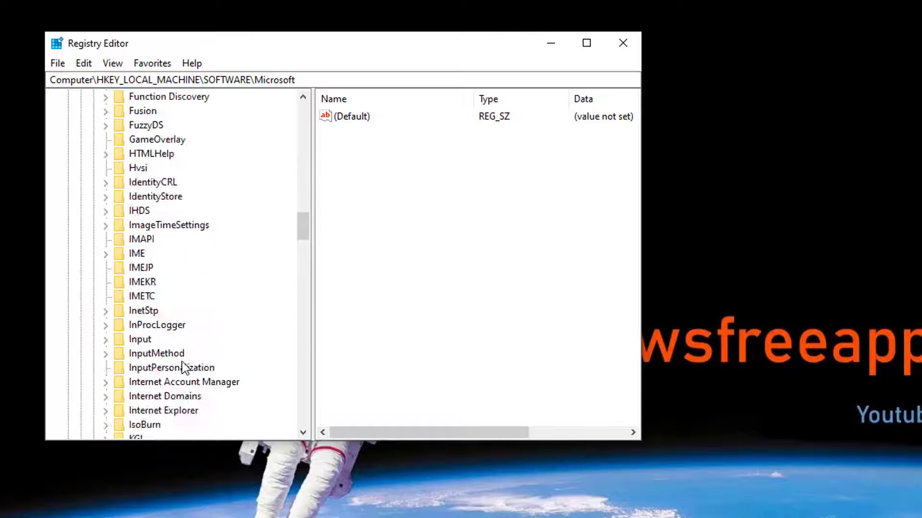
pyautogui.doubleClick(141, 211)
pyautogui.click(159, 285)
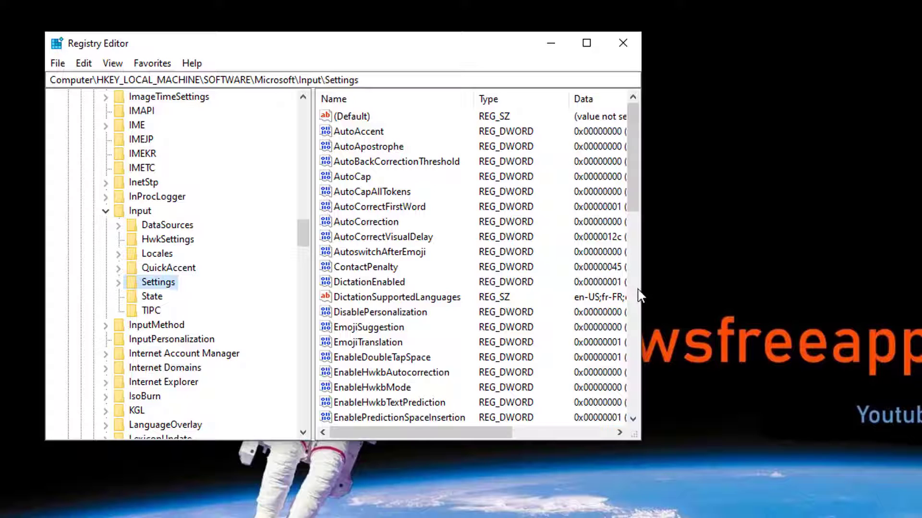
# Step: Widen the Registry Editor window and create a DWORD (32-bit) value named EnableExpressiveInputShellHotkey in the Settings key
pyautogui.moveTo(645, 297); pyautogui.dragTo(921, 296)
pyautogui.rightClick(690, 182)
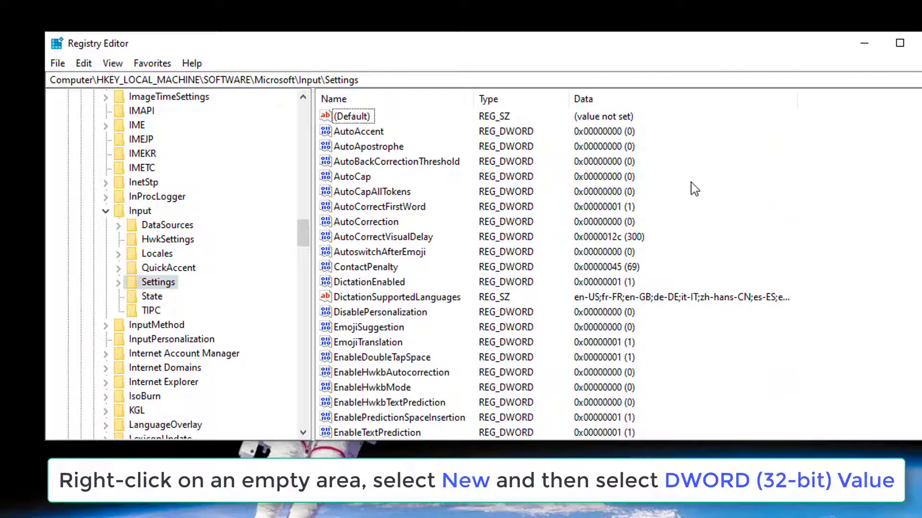
pyautogui.moveTo(734, 198)
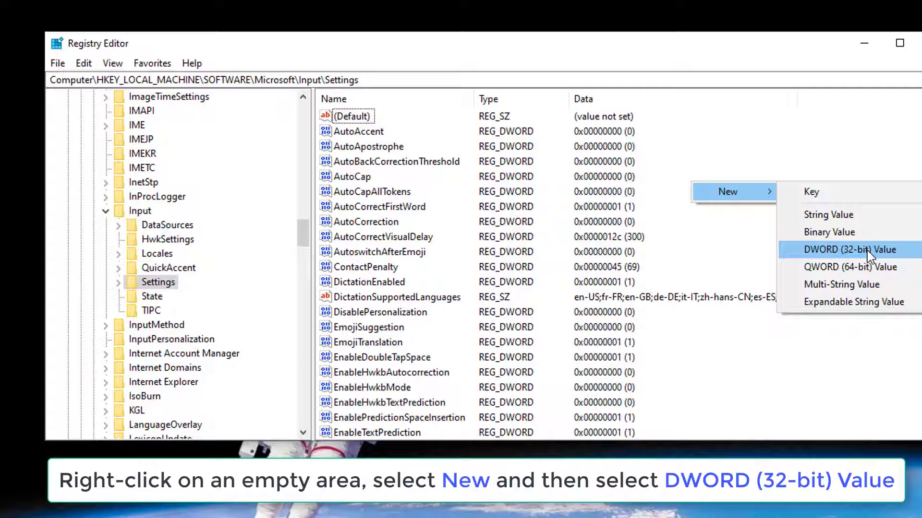
pyautogui.click(849, 250)
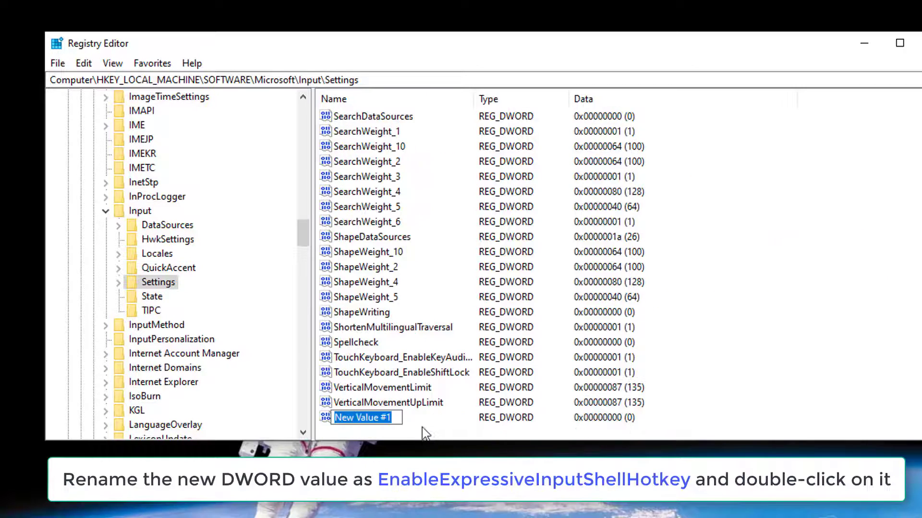
pyautogui.write('EnableExpressiveInputShellHotkey')
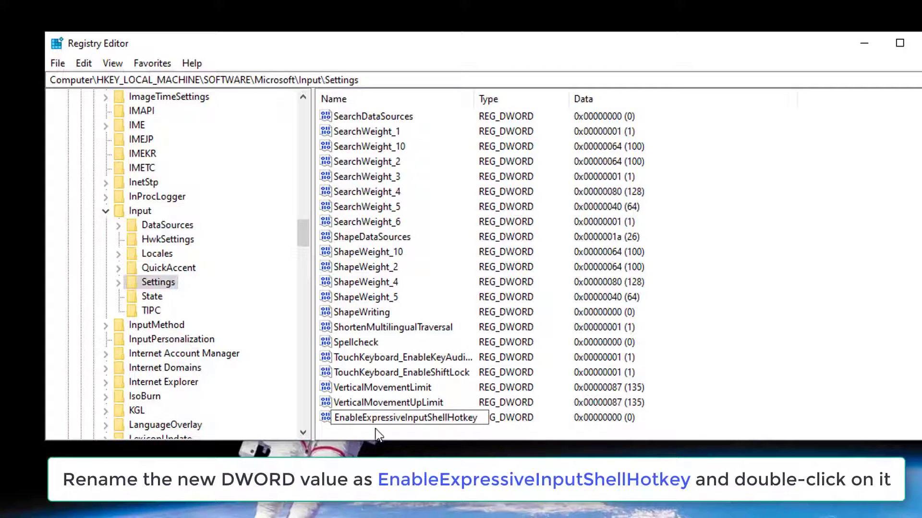
pyautogui.press('Return')
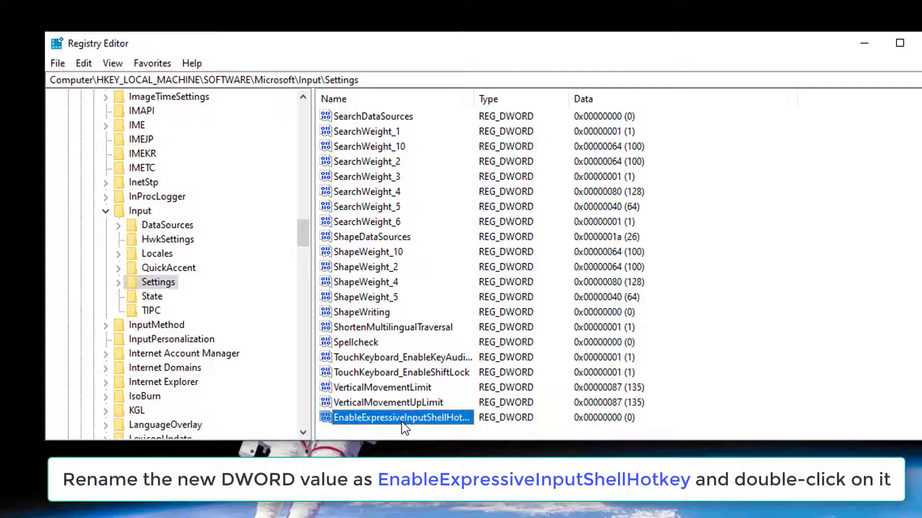
# Step: Set the EnableExpressiveInputShellHotkey value's data to 1 and close Registry Editor
pyautogui.doubleClick(405, 418)
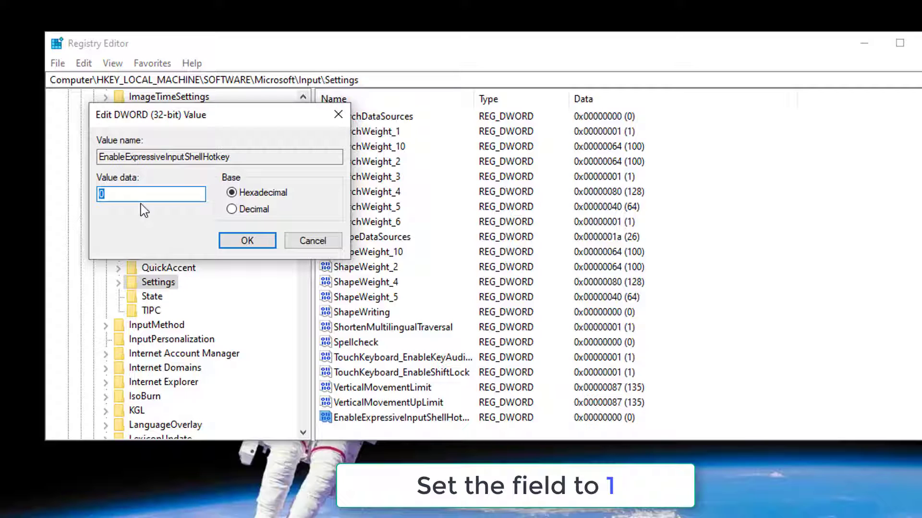
pyautogui.write('1')
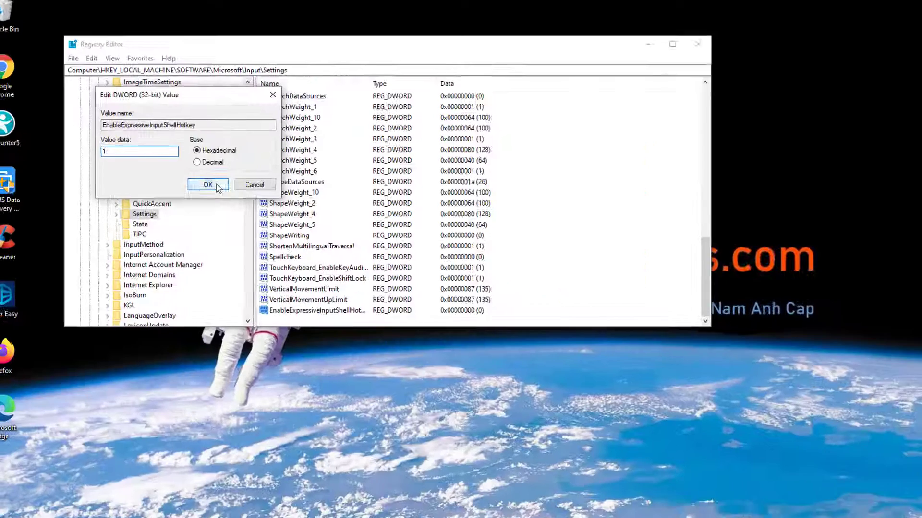
pyautogui.click(245, 240)
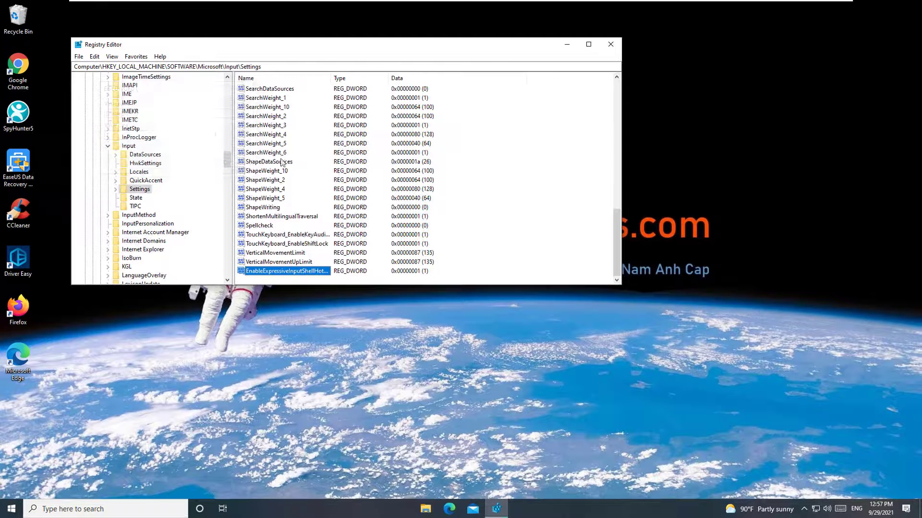
pyautogui.click(611, 43)
# Step: Restart the computer to put the registry change into effect
pyautogui.click(12, 509)
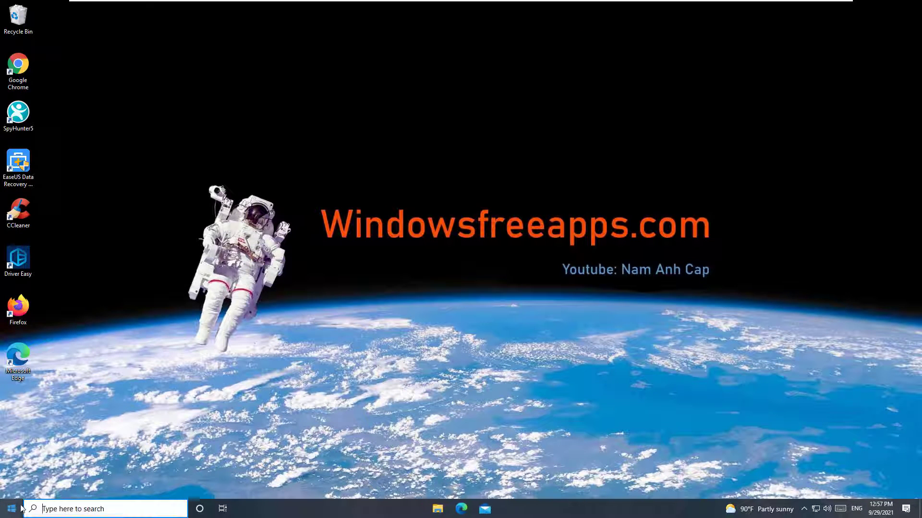
pyautogui.click(22, 486)
pyautogui.click(56, 466)
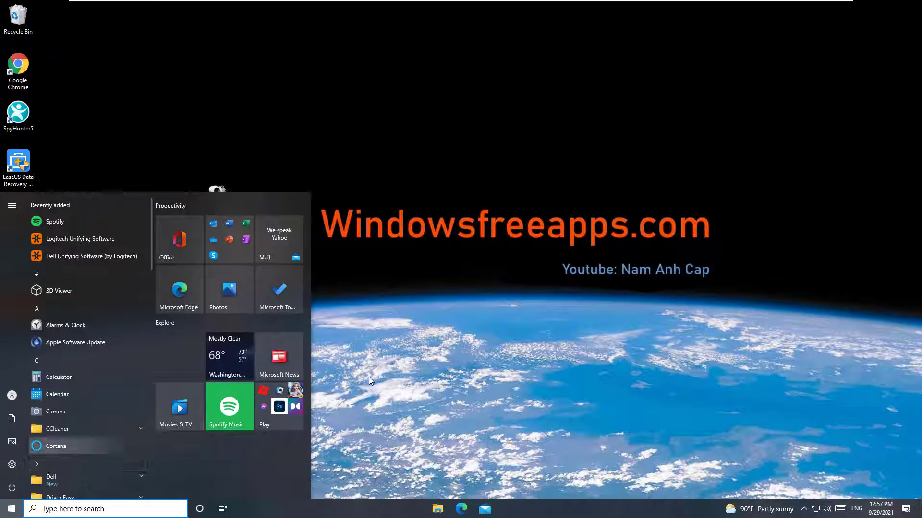